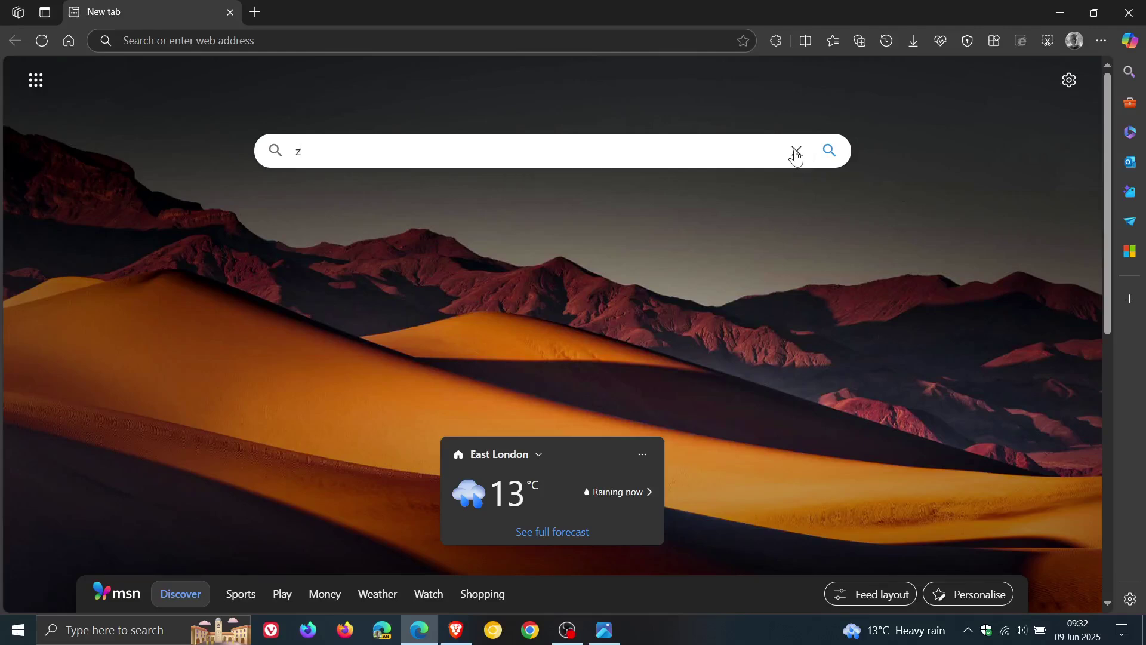
Step: Clear the stray letter from the search box and bring up the browser's main menu
key("BackSpace")
left_click(1100, 41)
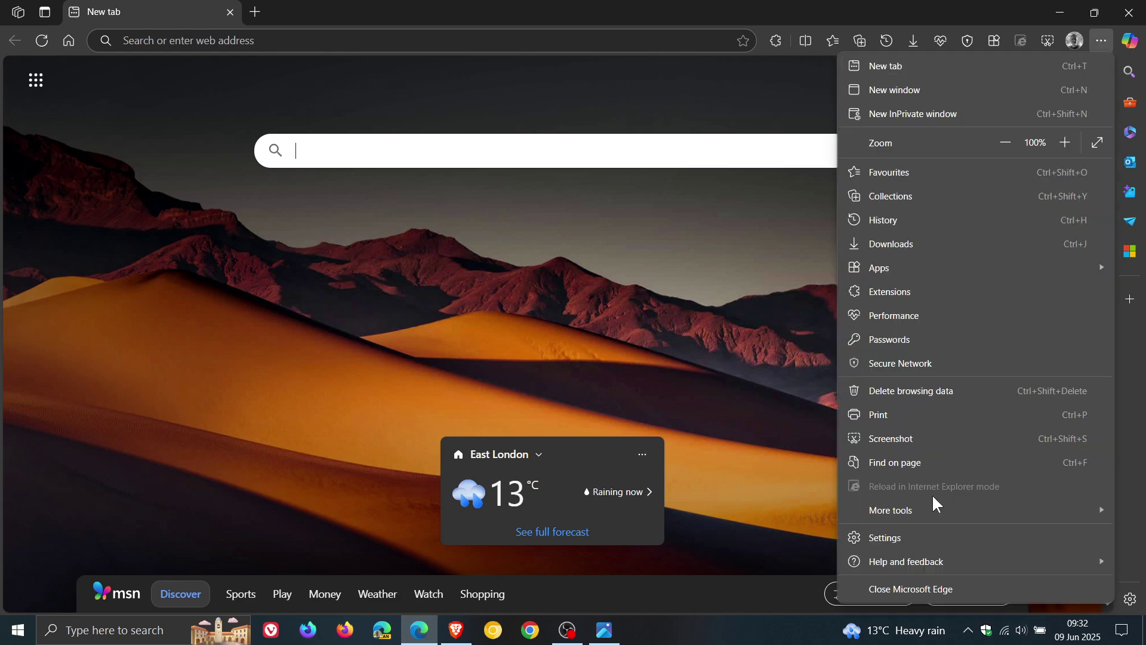
mouse_move(907, 562)
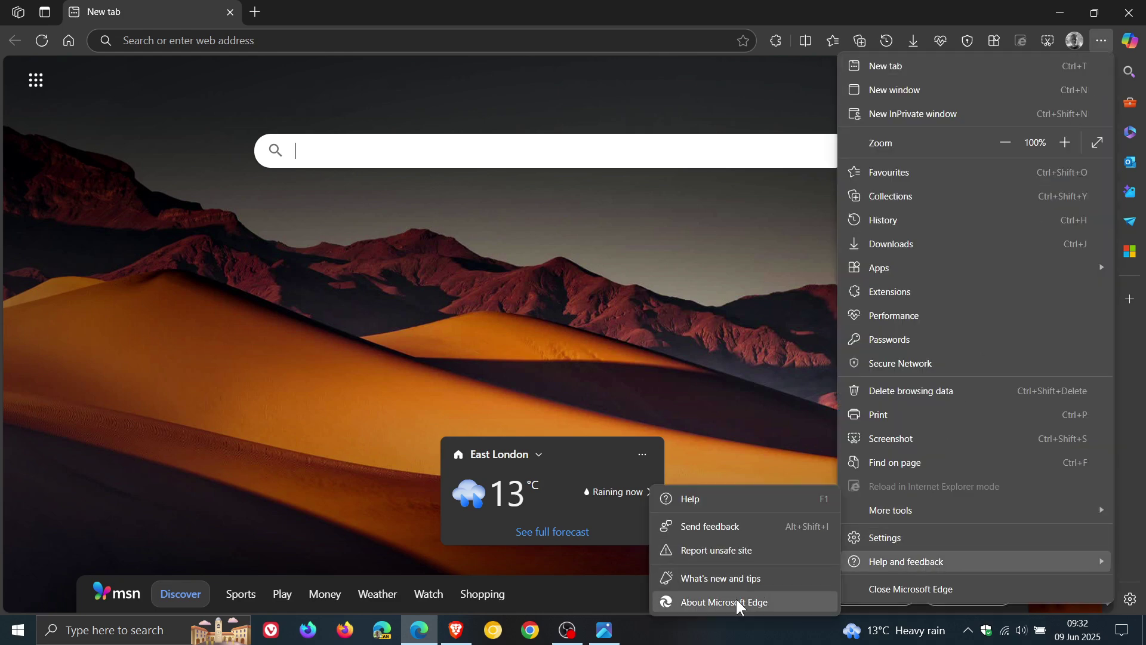
Step: Show the About page confirming Edge is up to date at version 137.0.3296.68
left_click(735, 600)
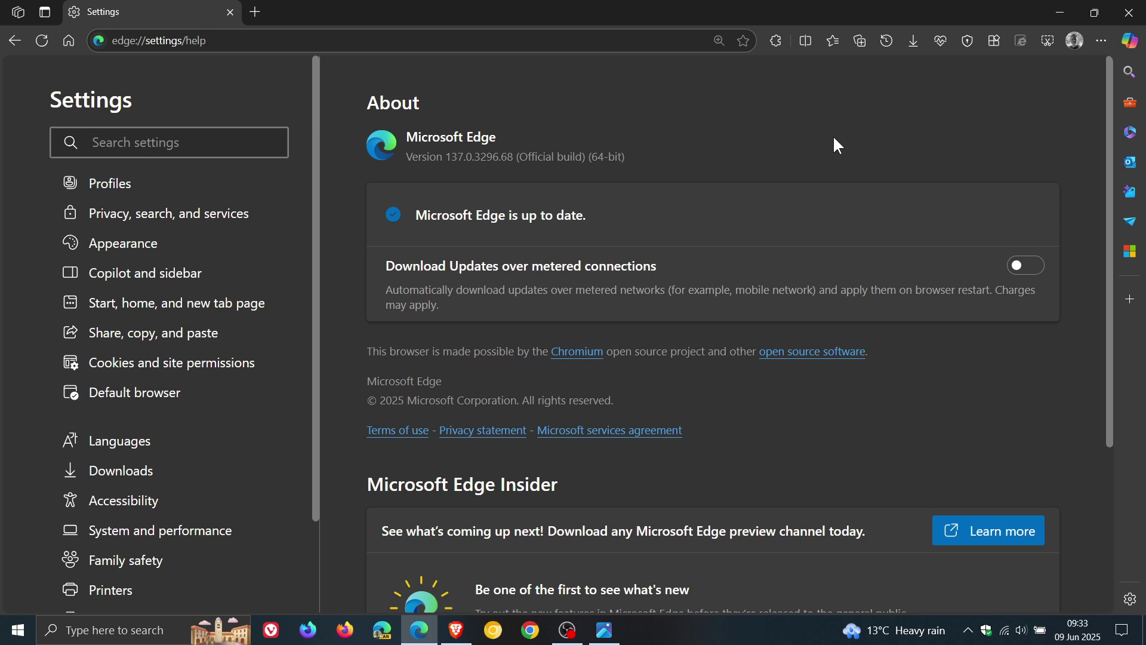
Step: Return to the new tab page, unpin the Performance panel into a flyout, dismiss it, and show the Secure Network panel
left_click(69, 41)
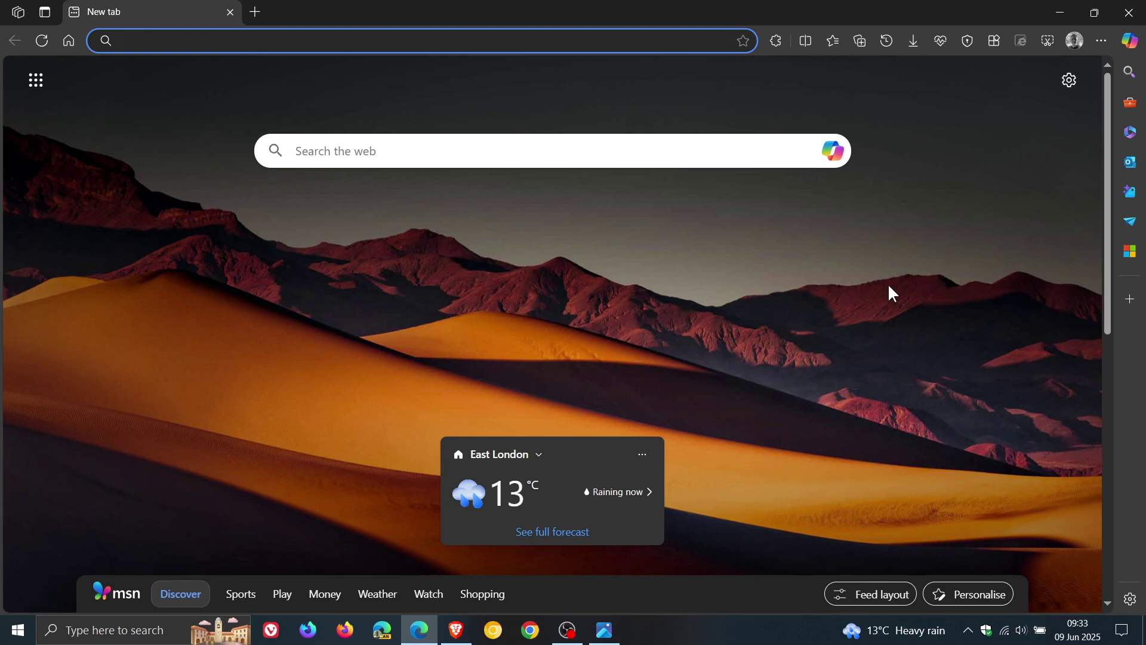
left_click(938, 42)
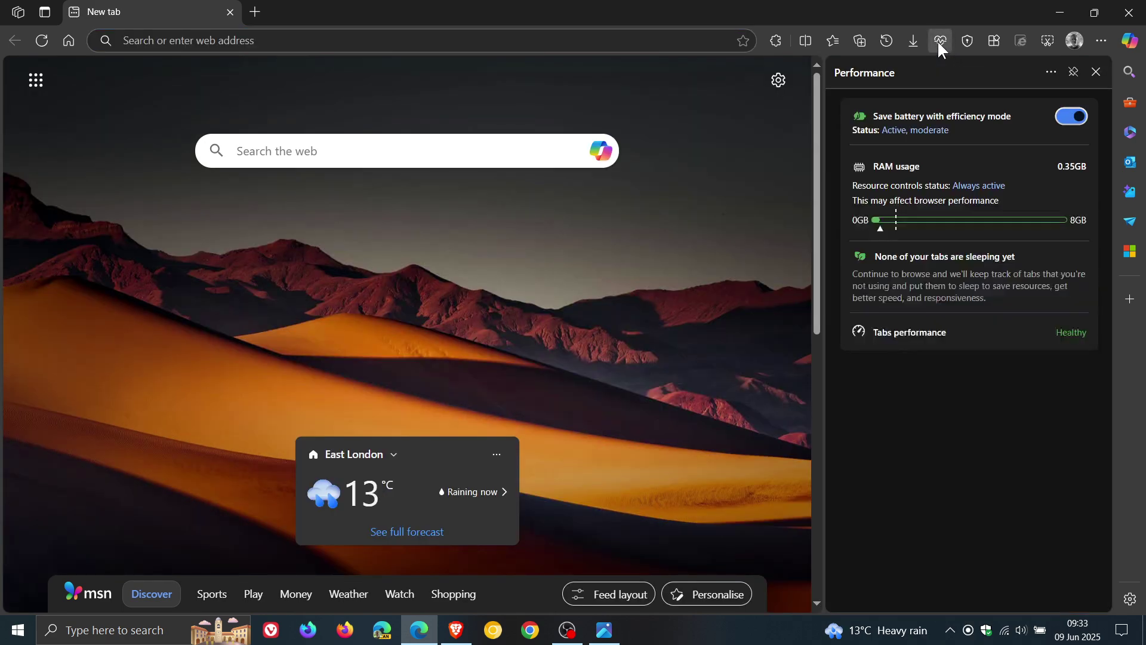
left_click(1072, 73)
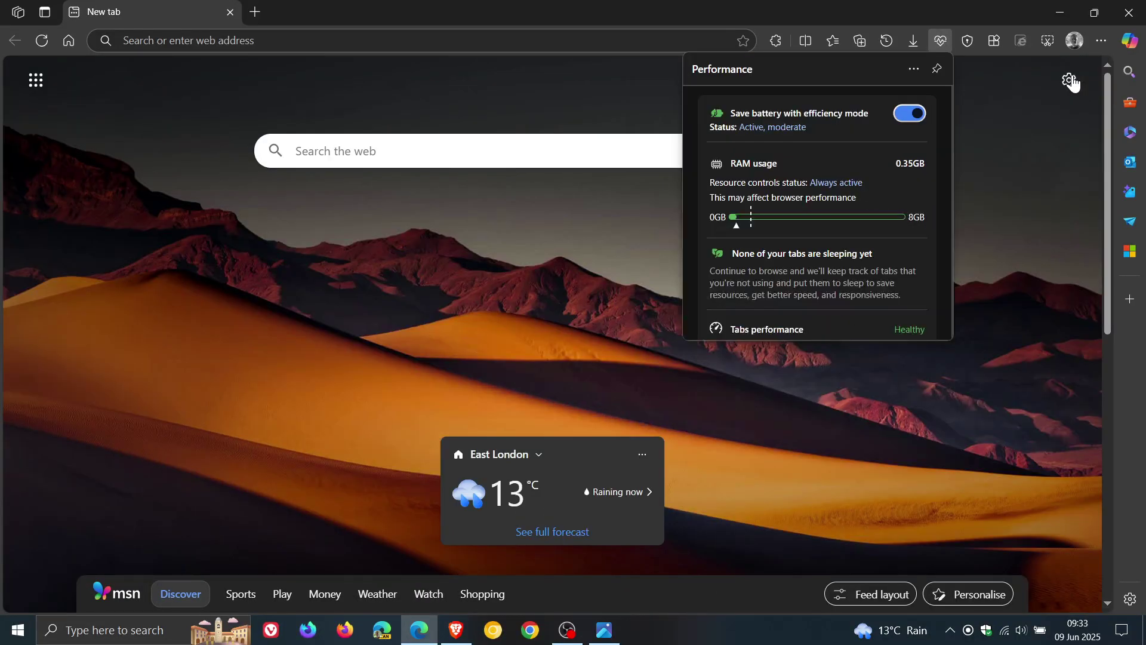
left_click(1011, 141)
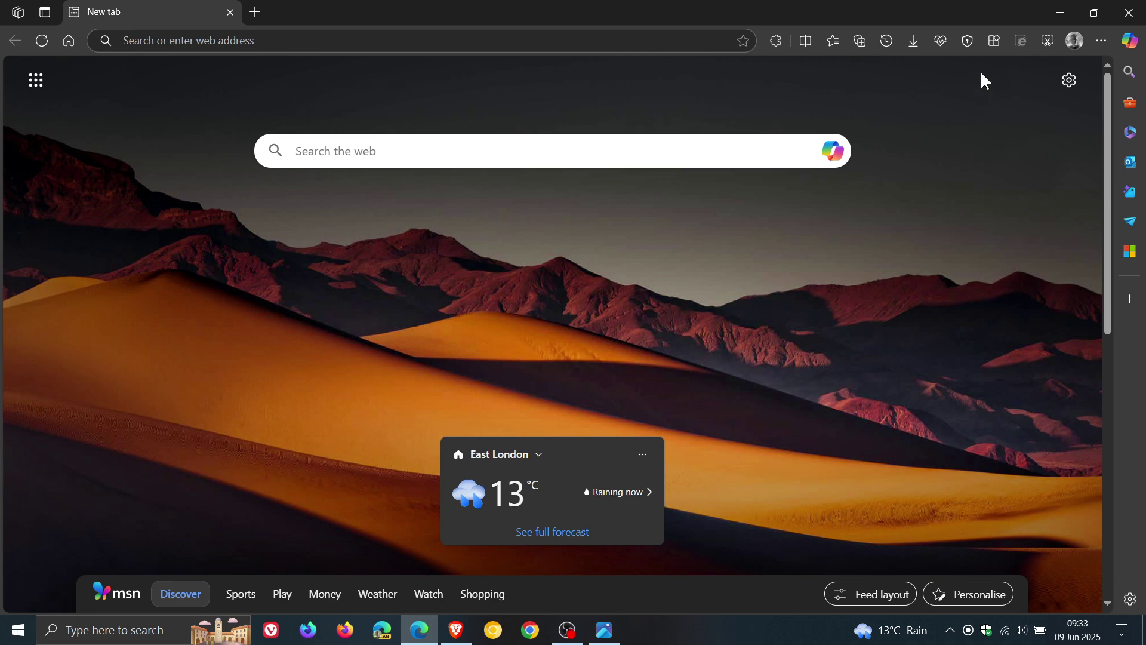
left_click(965, 43)
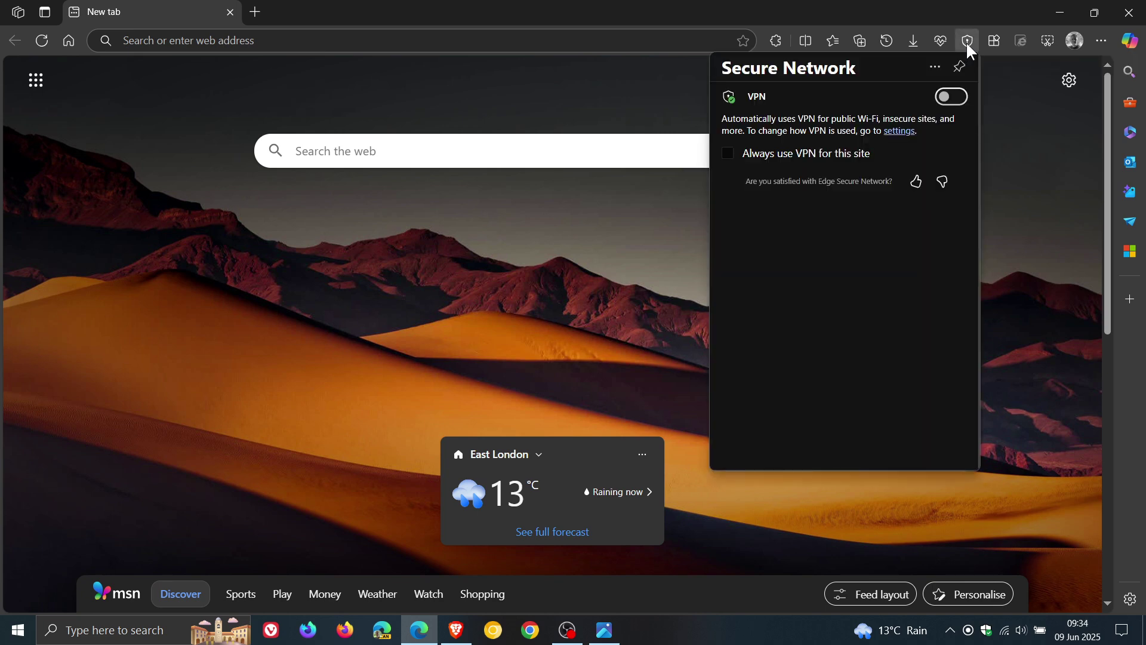
Step: Dismiss the Secure Network panel so the new tab page is unobstructed
left_click(1027, 176)
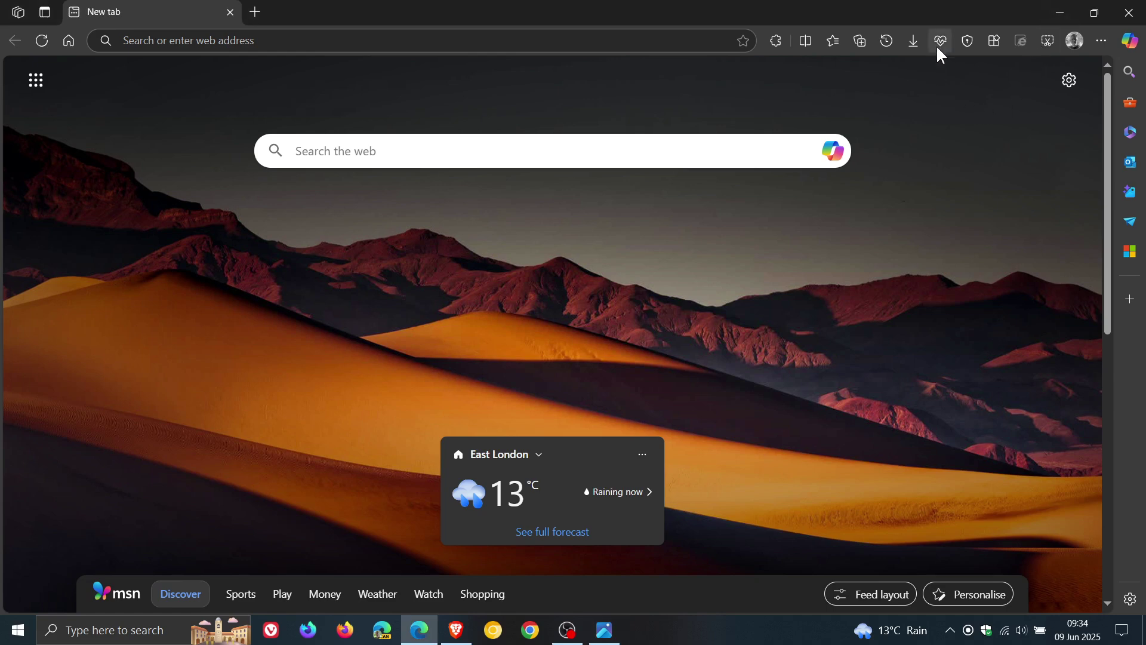
Step: Show Performance and Secure Network opening as separate panels from their toolbar buttons
left_click(940, 40)
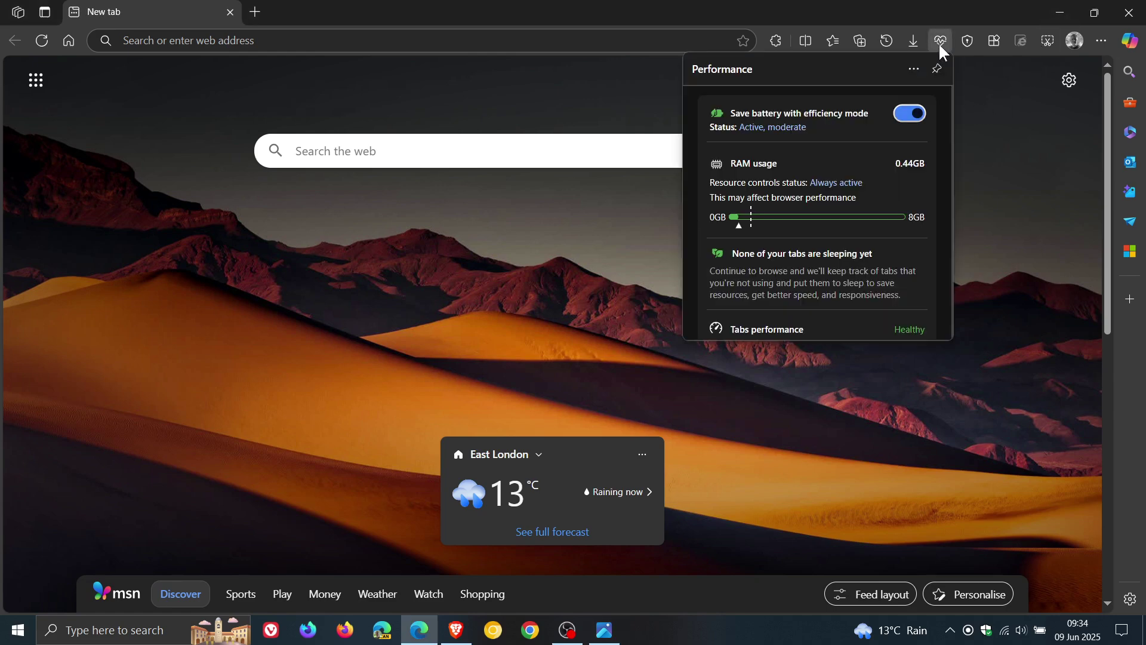
scroll(889, 186, "down", 1)
scroll(889, 185, "up", 1)
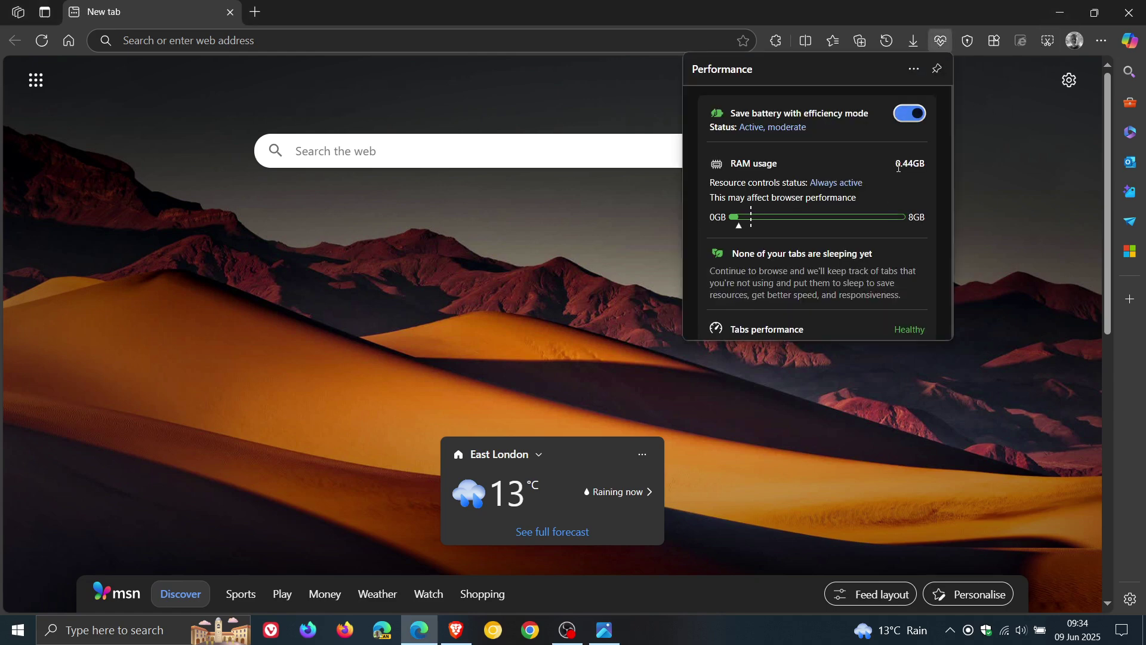
left_click(966, 40)
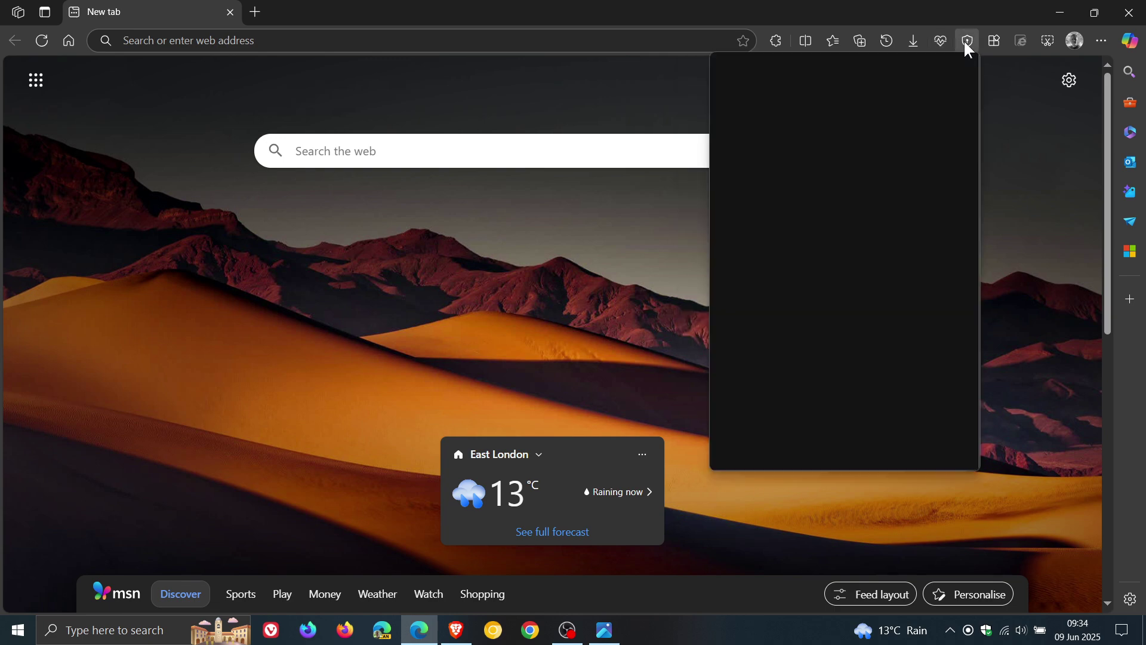
left_click(1011, 190)
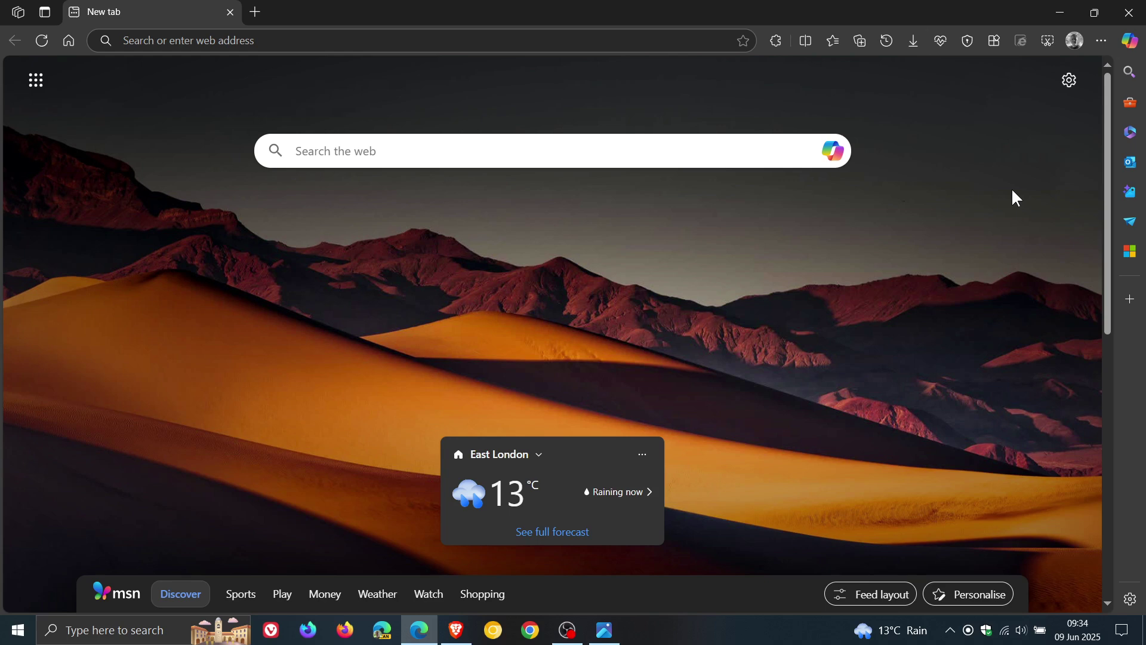
Step: Show Secure Network and Performance opening as separate panels from the main menu entries
left_click(1100, 42)
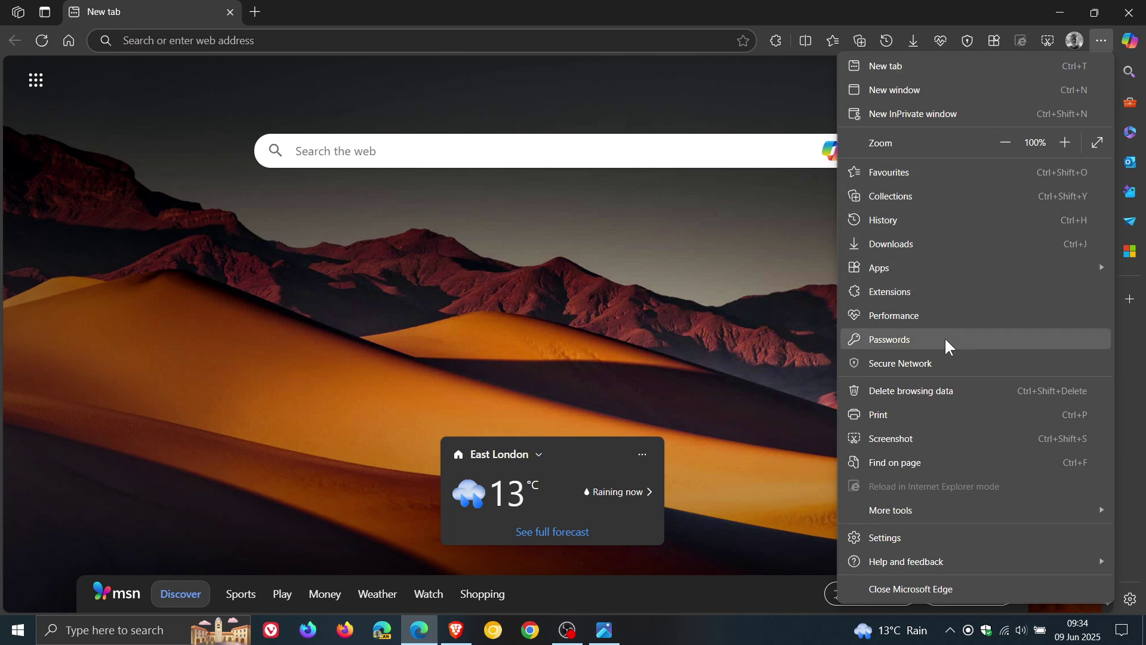
left_click(935, 364)
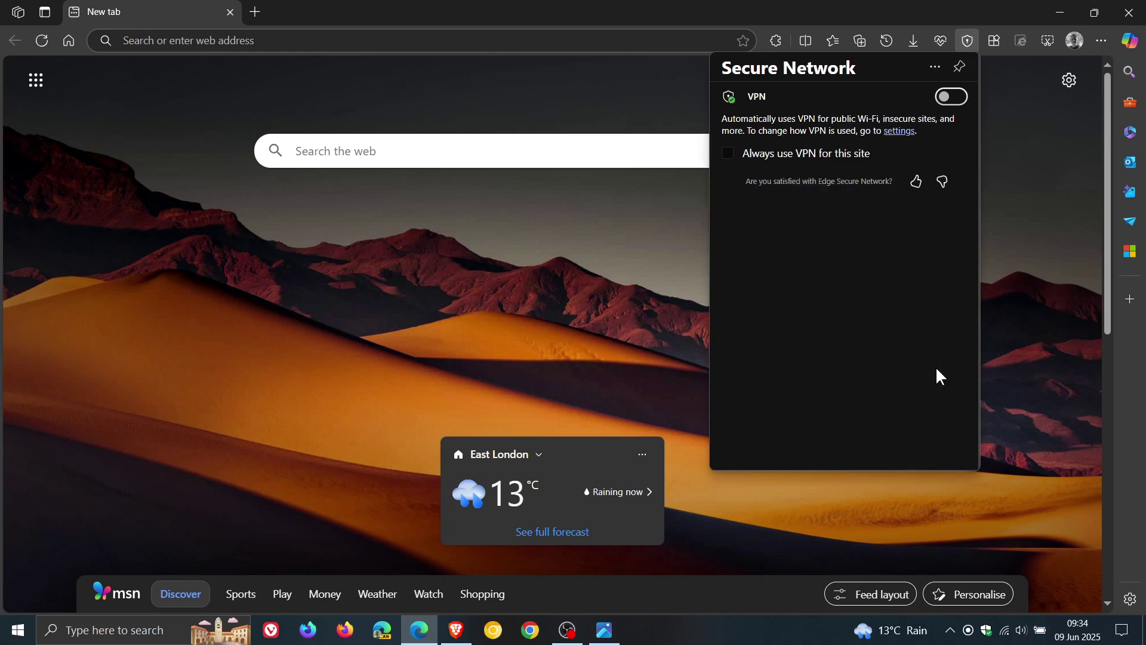
left_click(1051, 177)
left_click(1100, 41)
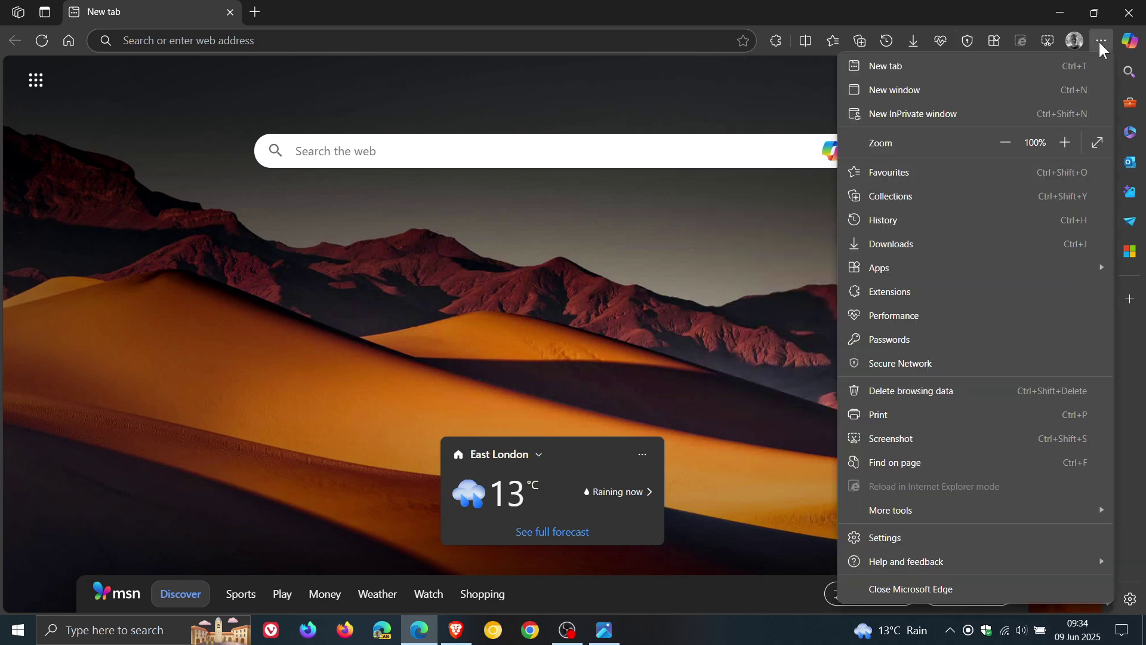
left_click(937, 318)
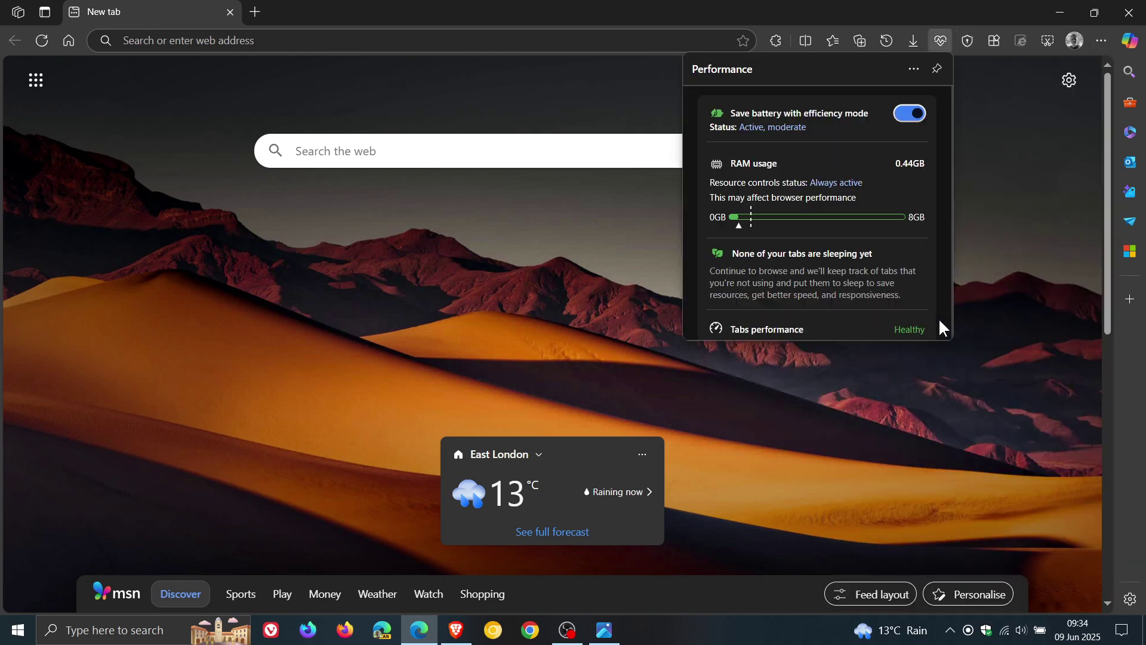
Step: Dismiss the Performance panel, review the main menu's Performance and Secure Network entries, and leave the plain new tab page
left_click(973, 374)
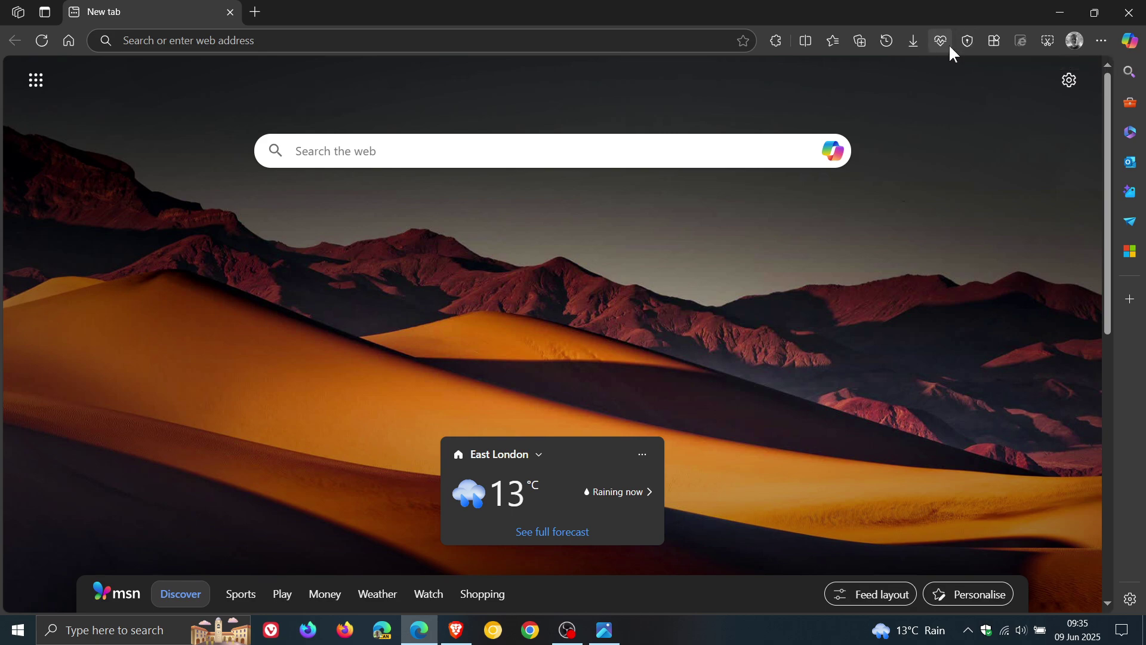
left_click(1101, 40)
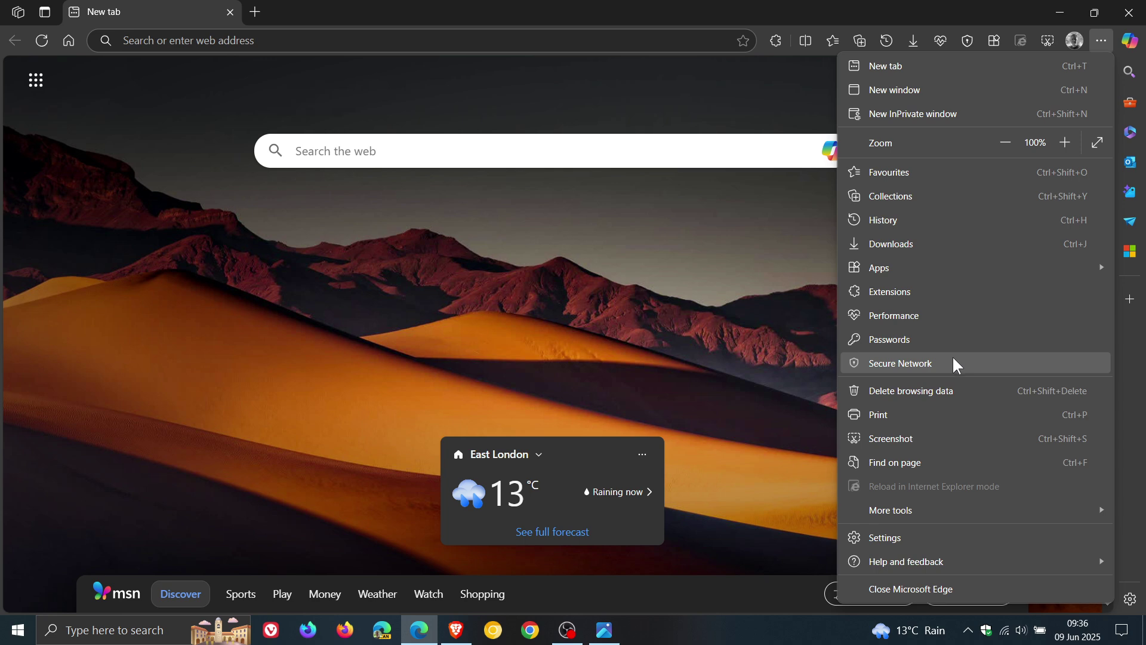
left_click(733, 281)
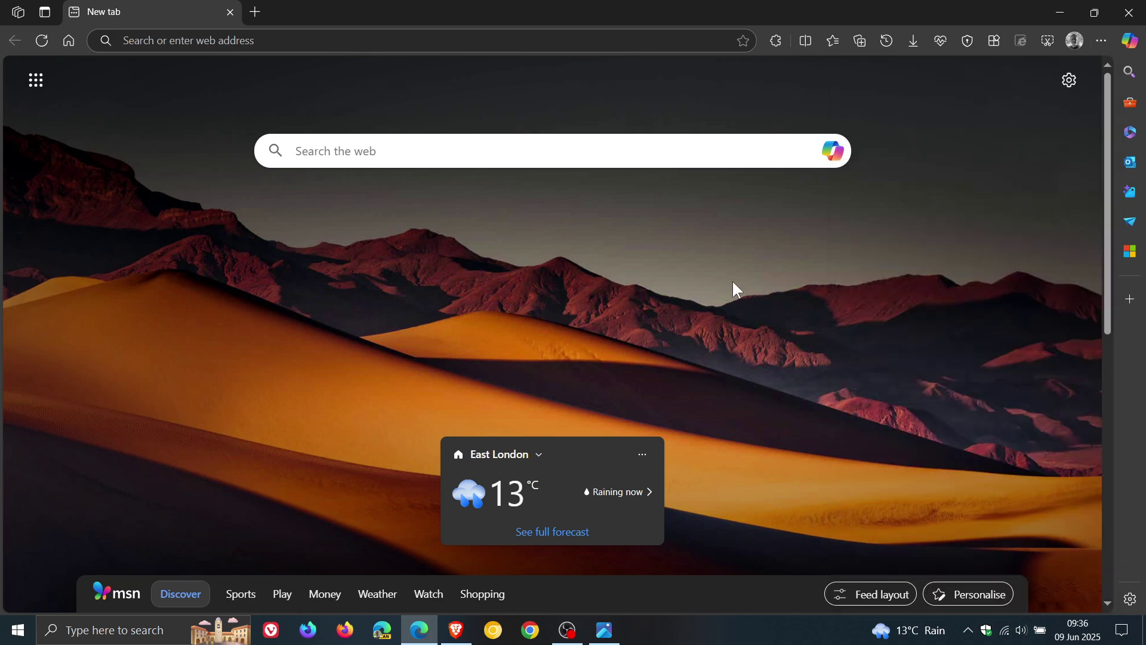